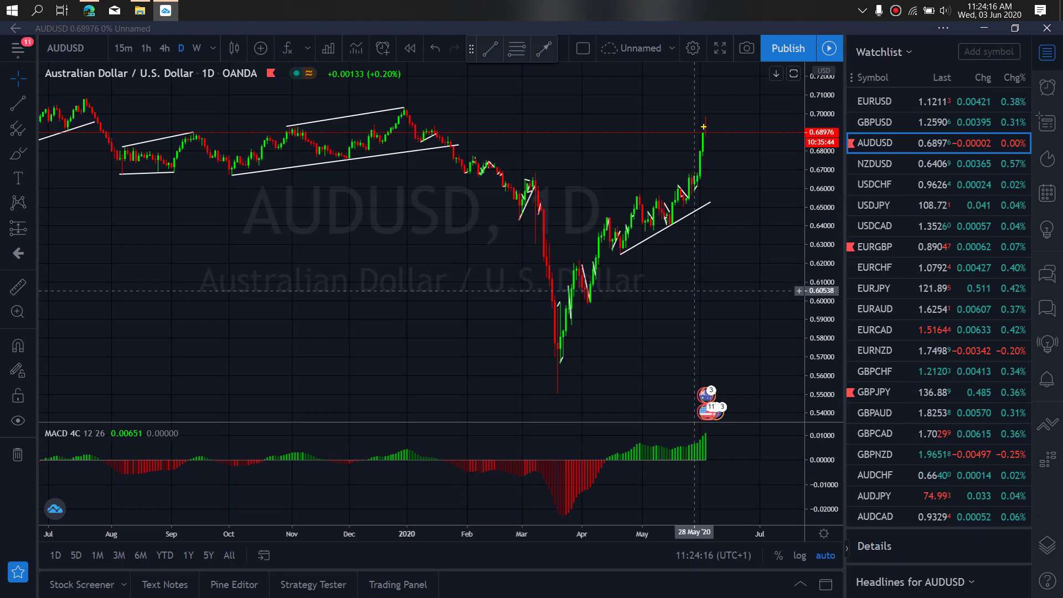
Step: Sketch two yellow projected paths past the last AUDUSD daily candle, then switch to 4h
mouse_move(705, 115)
mouse_down()
mouse_move(709, 141)
mouse_move(730, 136)
mouse_move(741, 174)
mouse_move(757, 158)
mouse_move(768, 165)
mouse_move(796, 70)
mouse_move(707, 119)
mouse_move(785, 170)
mouse_up()
drag(670, 143, 755, 186)
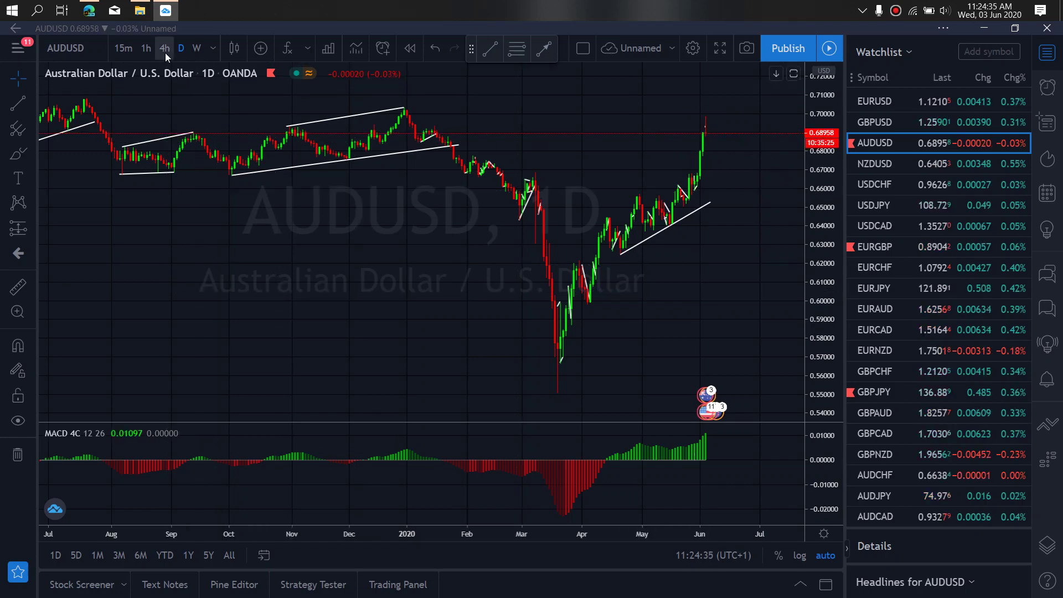
click(164, 48)
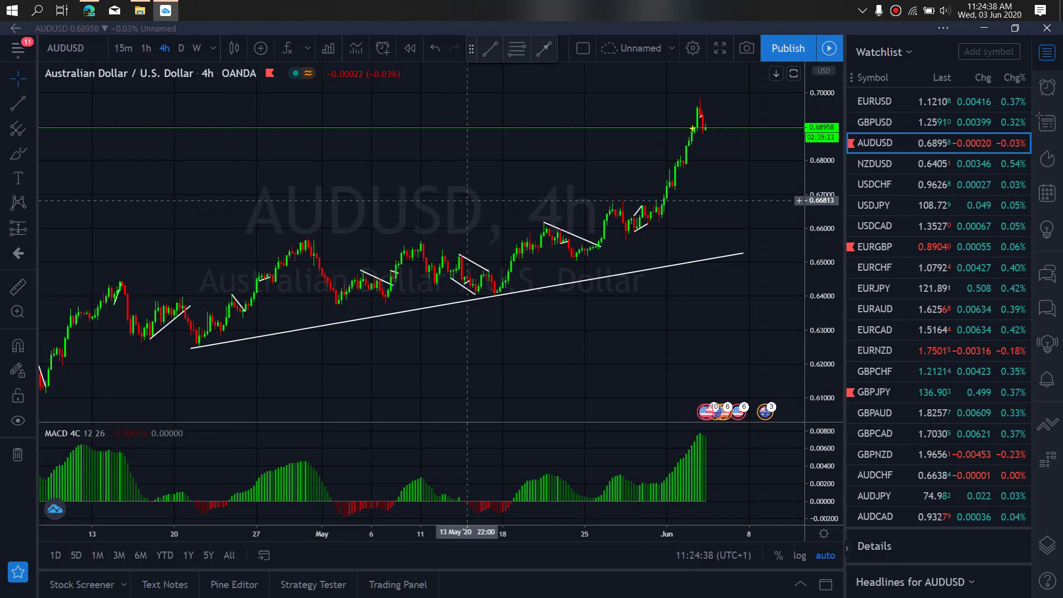
Step: Sketch a projected peak on AUDUSD 4h, then a wavy path and two diagonal lines on 1h
drag(723, 123, 735, 149)
click(146, 48)
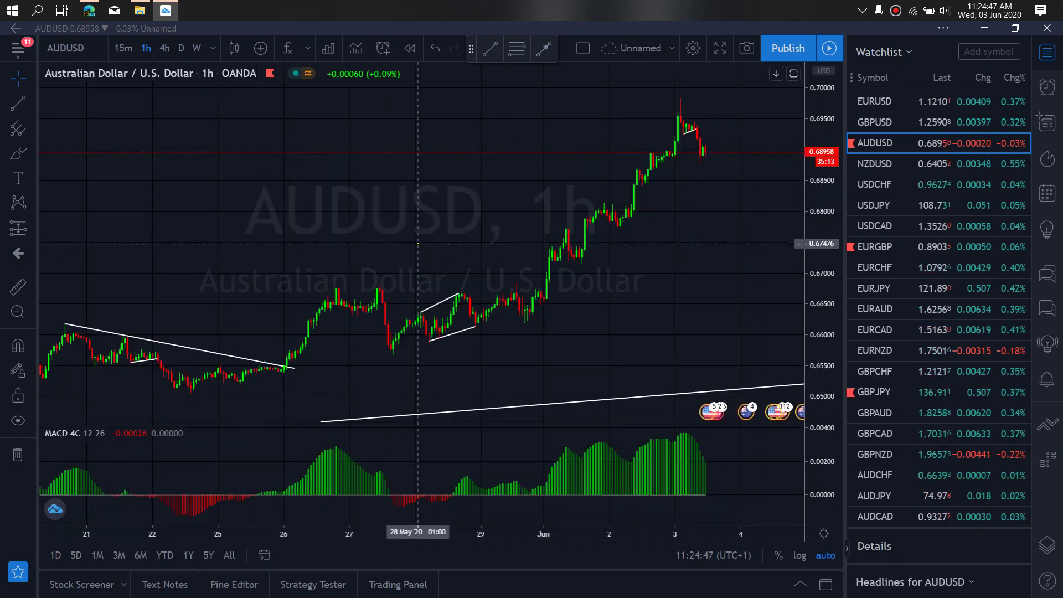
mouse_move(705, 150)
mouse_down()
mouse_move(754, 149)
mouse_move(764, 191)
mouse_move(788, 26)
mouse_up()
drag(677, 98, 761, 148)
drag(692, 160, 776, 194)
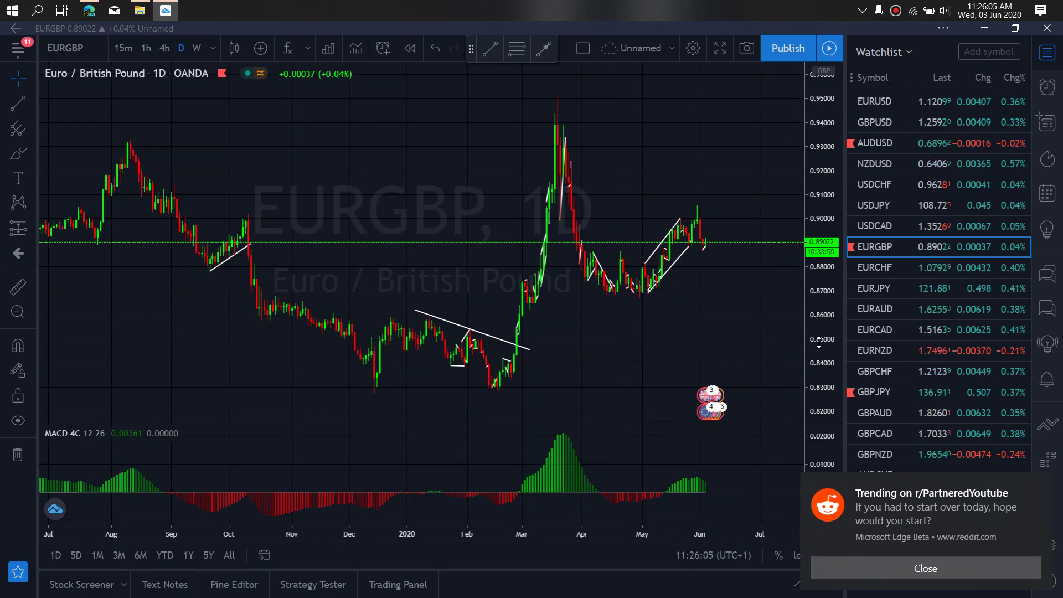
Step: Dismiss the browser notification and draw a yellow zig-zag EURGBP projection dropping below 0.8500
click(1038, 486)
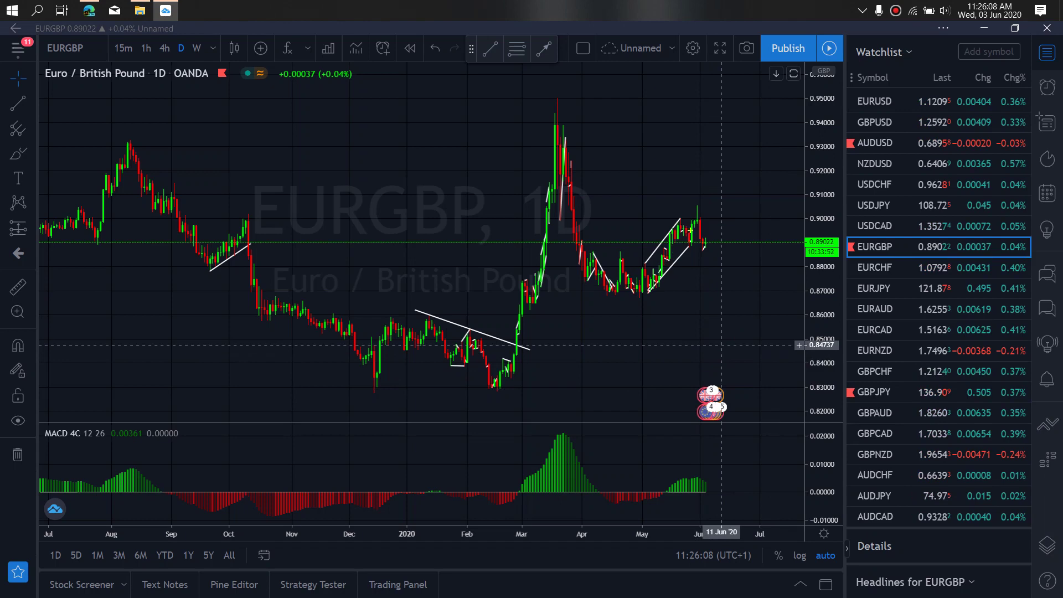
drag(701, 208, 703, 242)
mouse_move(719, 235)
mouse_down()
mouse_move(743, 254)
mouse_move(755, 306)
mouse_up()
drag(633, 306, 695, 213)
mouse_move(757, 309)
mouse_down()
mouse_move(783, 210)
mouse_move(813, 363)
mouse_up()
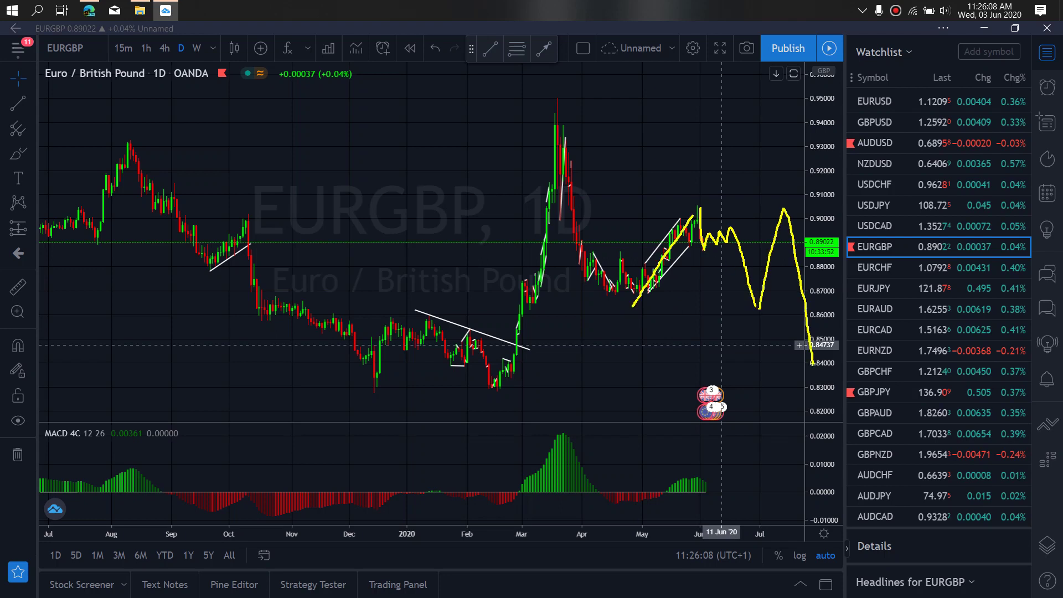
mouse_move(704, 257)
mouse_down()
mouse_move(720, 249)
mouse_move(736, 332)
mouse_move(749, 237)
mouse_move(730, 233)
mouse_up()
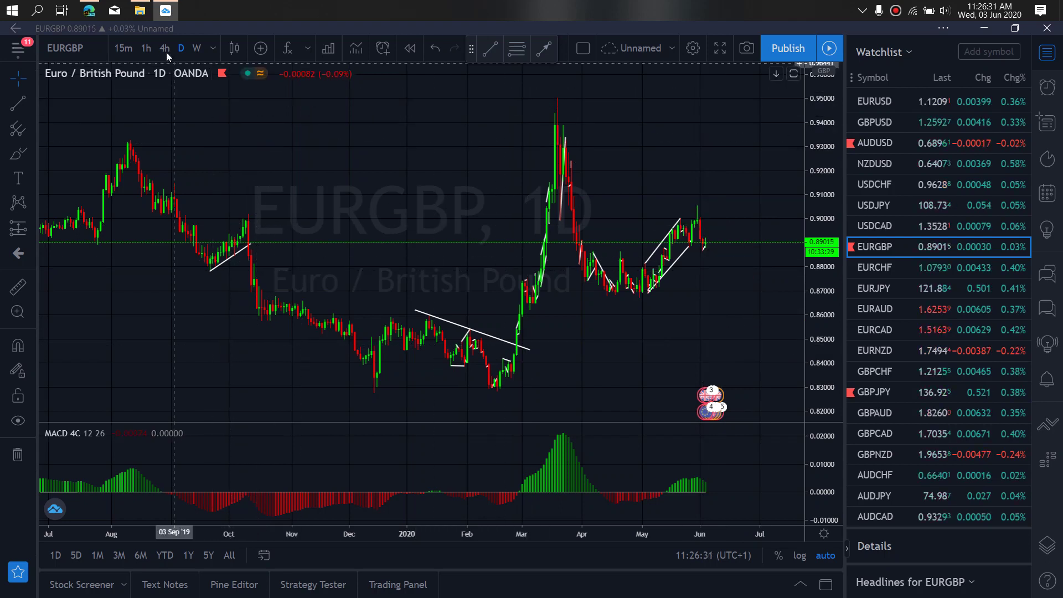
Step: On EURGBP 4h, sketch a projected drop and circle the recent candles, then clear the sketches
click(165, 49)
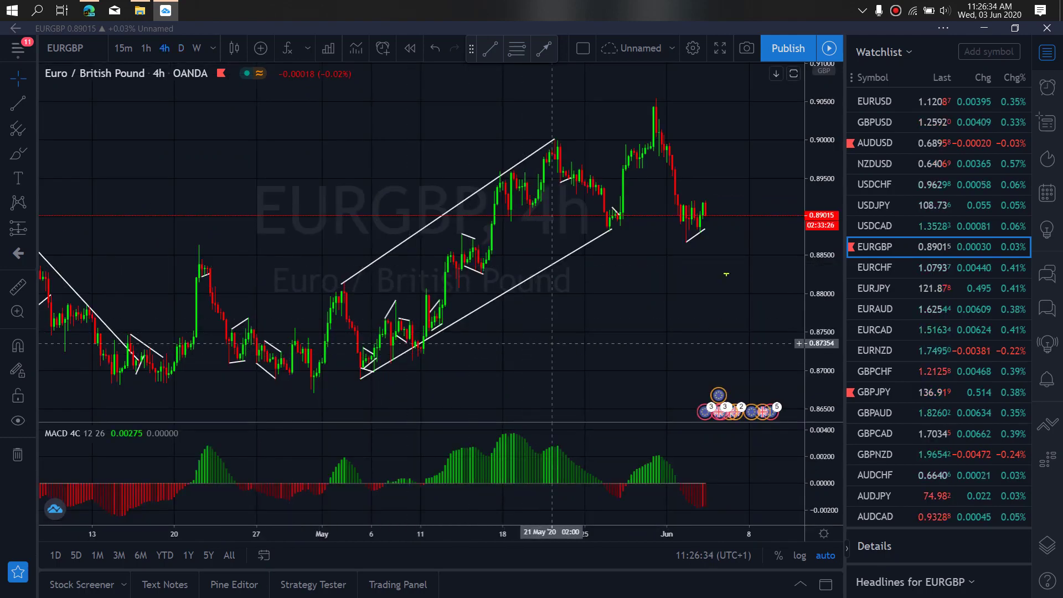
drag(702, 206, 720, 273)
mouse_move(696, 170)
mouse_down()
mouse_move(743, 278)
mouse_move(711, 162)
mouse_up()
key(Escape)
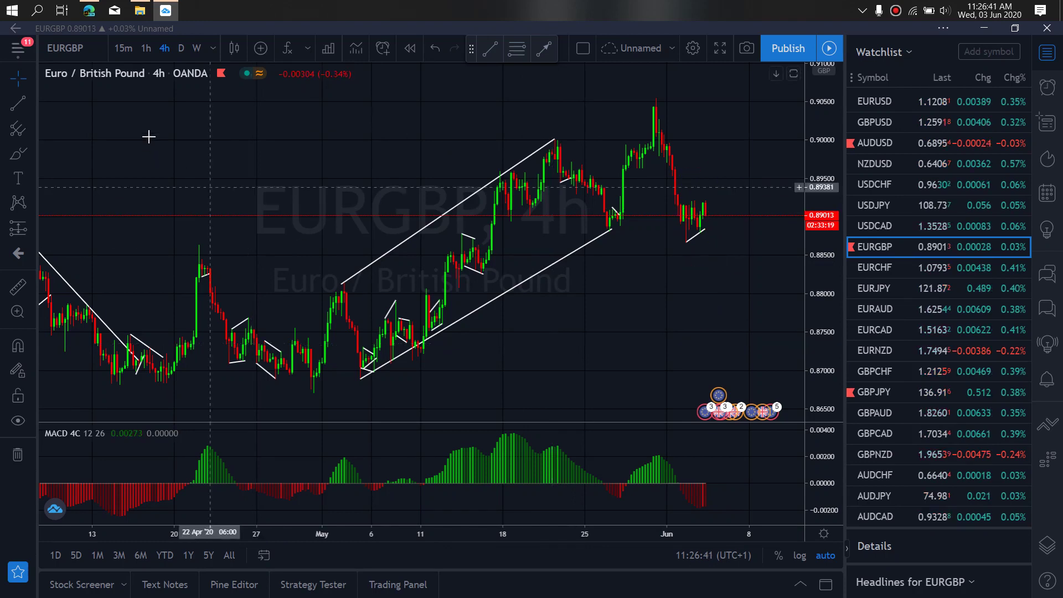
Step: On EURGBP 1h, sketch a rise-then-fall projection, trace the pattern's trendlines and circle it
click(147, 50)
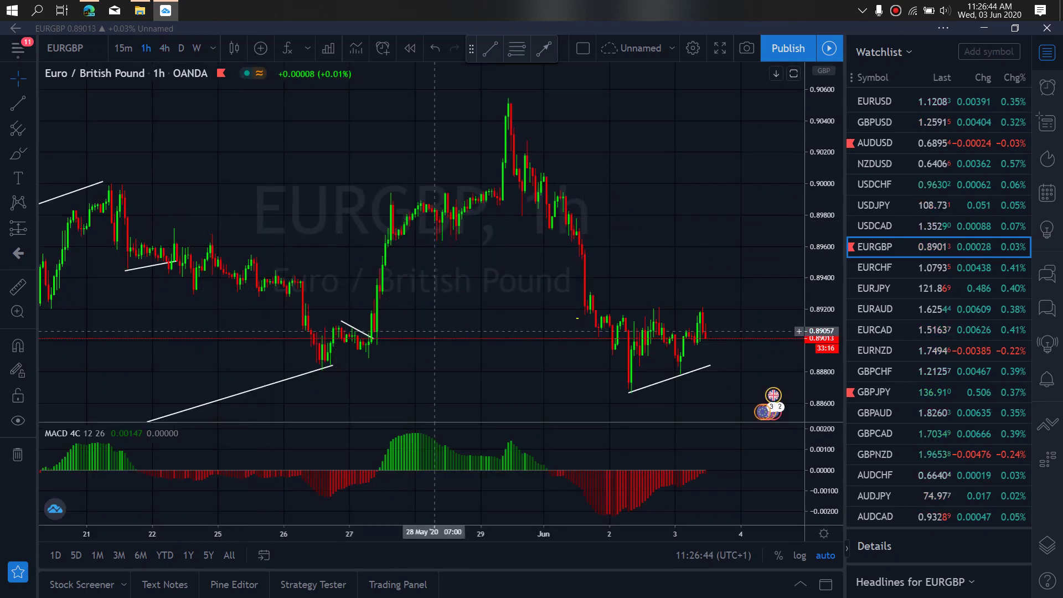
mouse_move(705, 332)
mouse_down()
mouse_move(705, 317)
mouse_move(720, 359)
mouse_move(743, 288)
mouse_move(774, 478)
mouse_up()
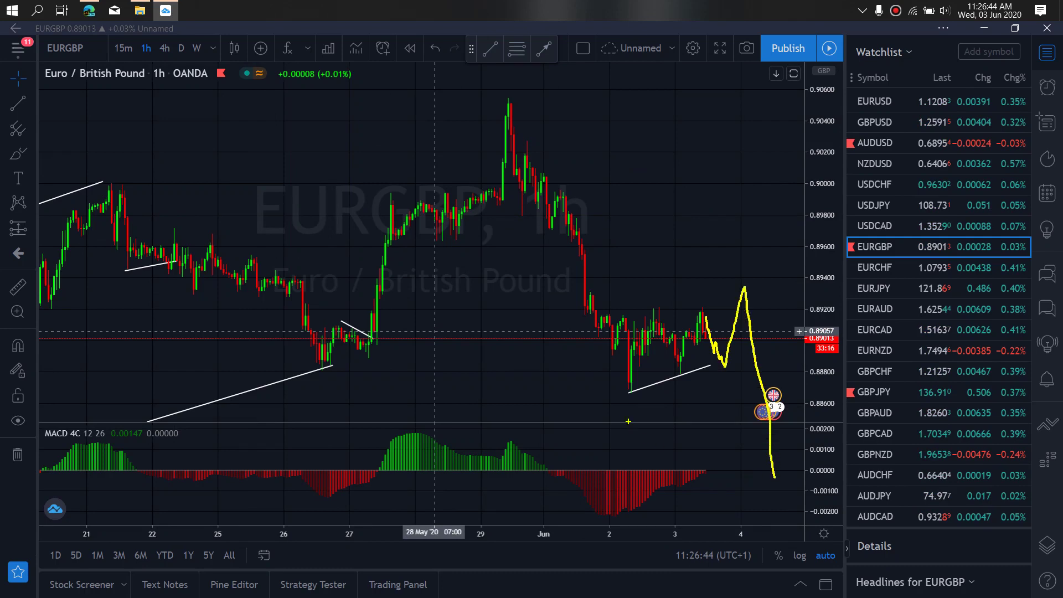
mouse_move(629, 382)
mouse_down()
mouse_move(643, 319)
mouse_move(712, 354)
mouse_move(742, 299)
mouse_move(781, 481)
mouse_up()
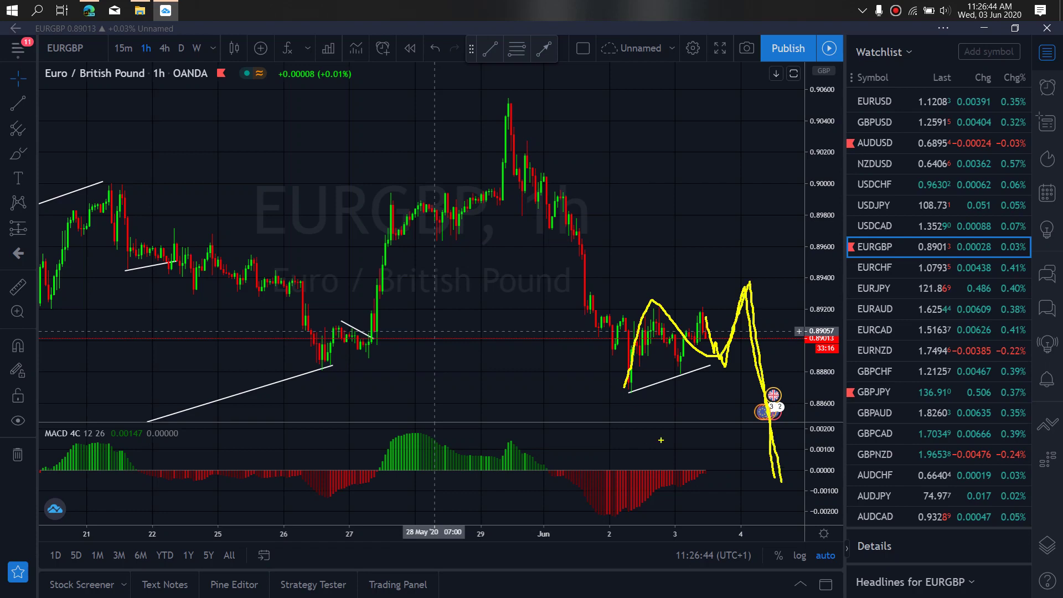
drag(622, 392, 710, 362)
drag(653, 298, 741, 292)
mouse_move(797, 266)
mouse_down()
mouse_move(779, 257)
mouse_move(683, 347)
mouse_move(699, 370)
mouse_up()
mouse_move(708, 264)
mouse_down()
mouse_move(692, 276)
mouse_move(803, 487)
mouse_move(797, 243)
mouse_up()
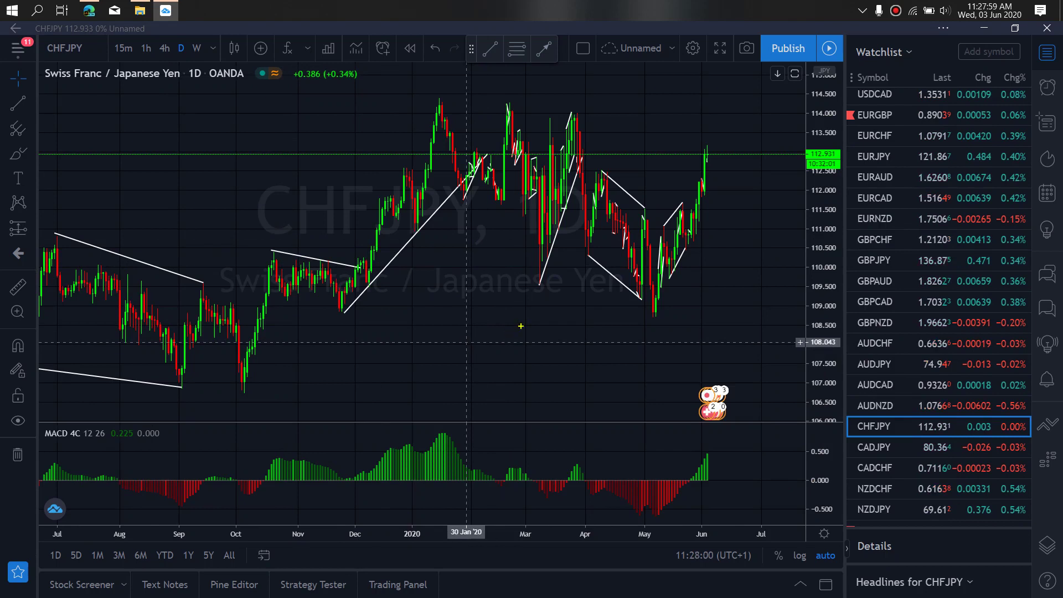
Step: Trace the CHFJPY daily pattern: January-to-March drop, March peak to May low, and its boundaries
mouse_move(534, 294)
mouse_down()
mouse_move(569, 114)
mouse_move(658, 314)
mouse_move(716, 150)
mouse_up()
drag(568, 113, 731, 157)
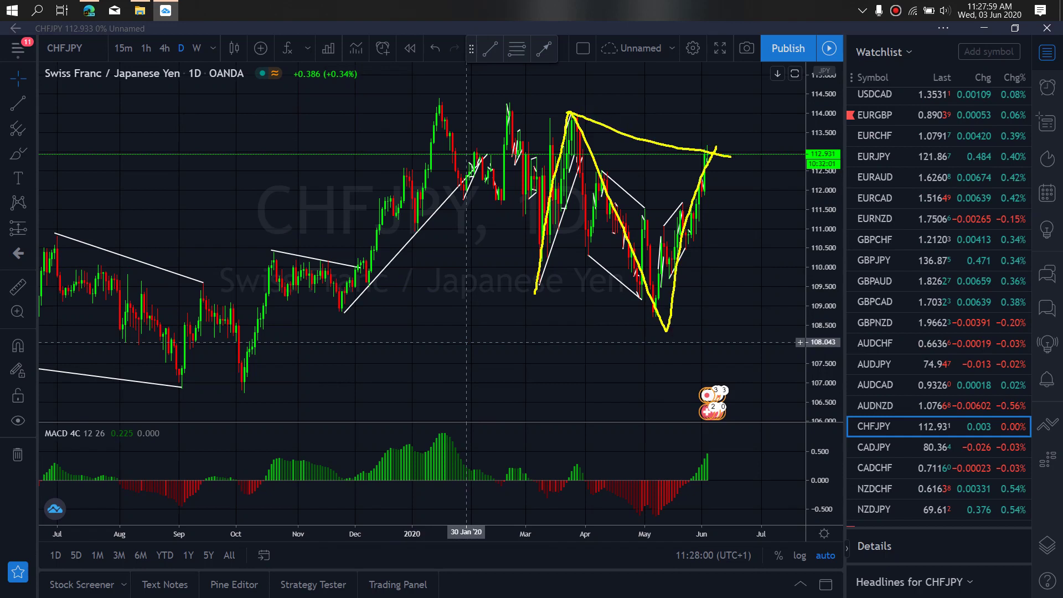
drag(528, 295, 670, 345)
drag(433, 99, 536, 292)
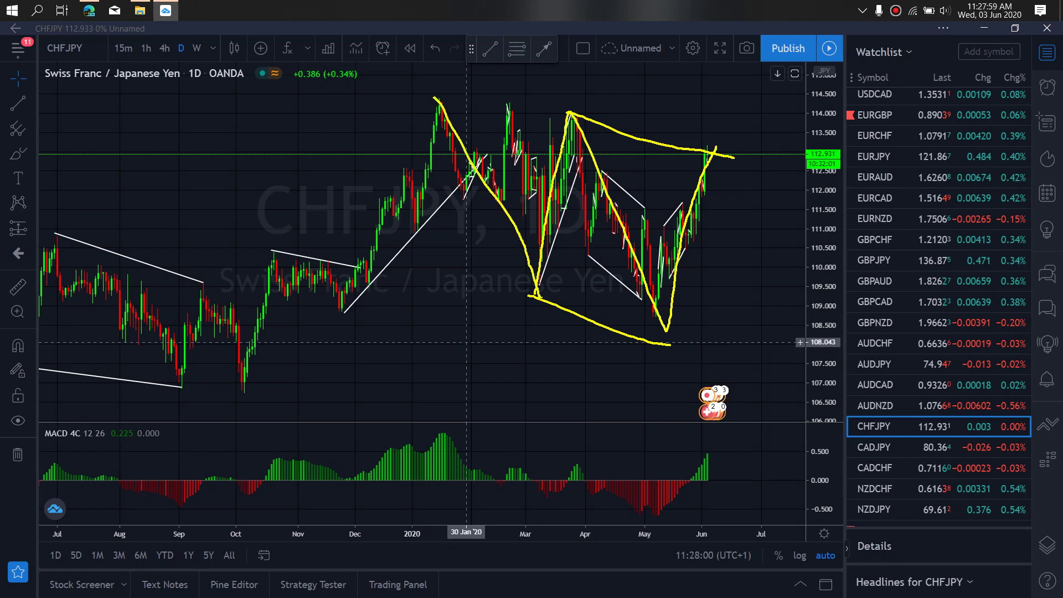
Step: Sketch a looping projected fall toward 108 after the June top, then clear the sketches
drag(717, 142, 780, 376)
mouse_move(736, 124)
mouse_down()
mouse_move(720, 122)
mouse_move(704, 306)
mouse_move(779, 402)
mouse_move(781, 190)
mouse_move(709, 99)
mouse_up()
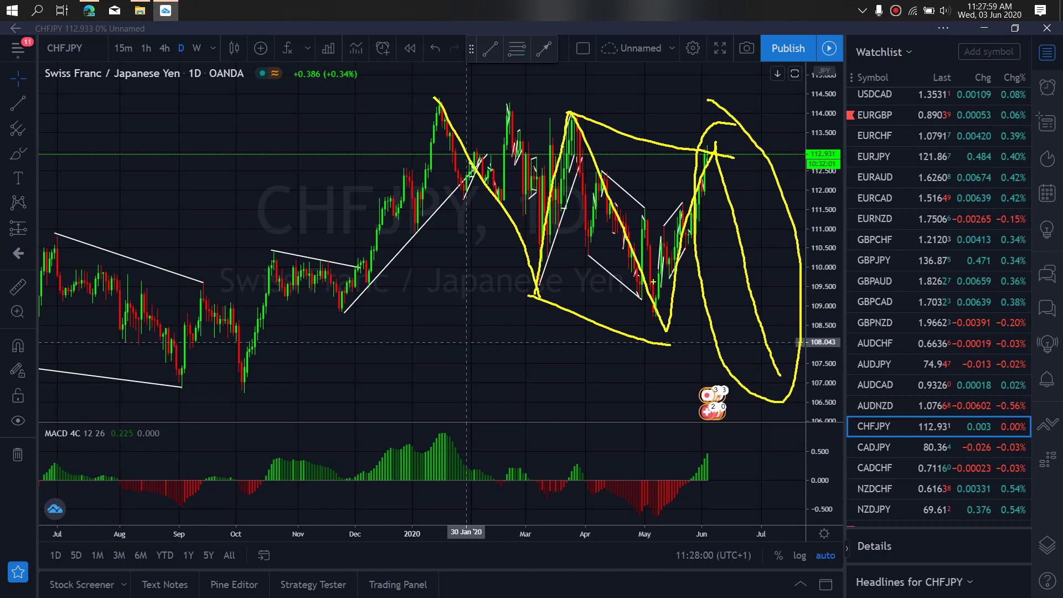
key(Escape)
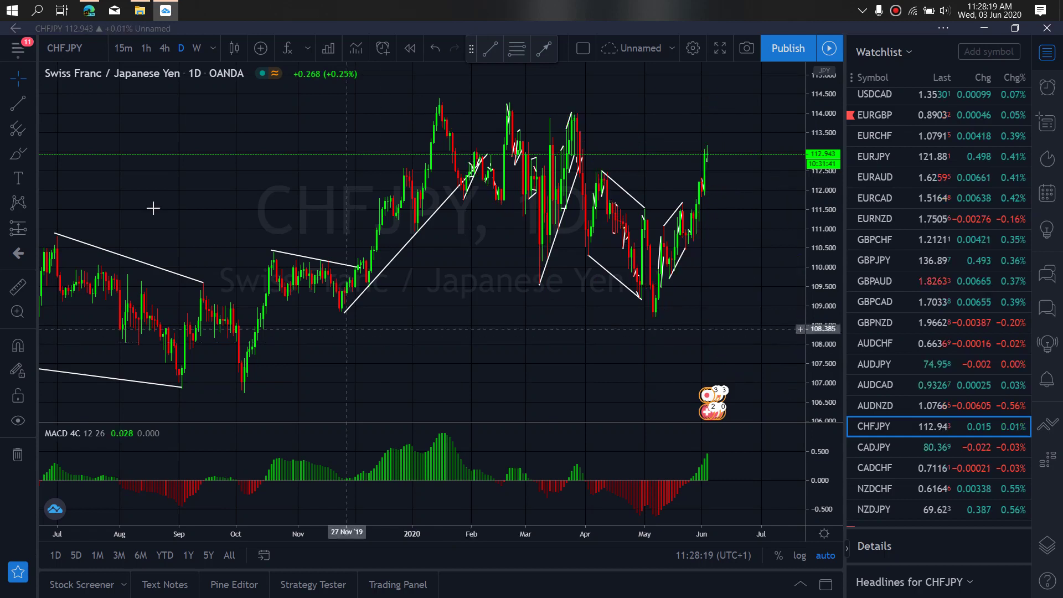
Step: Switch CHFJPY to 4h and sketch a yellow projected path heading downward
click(164, 50)
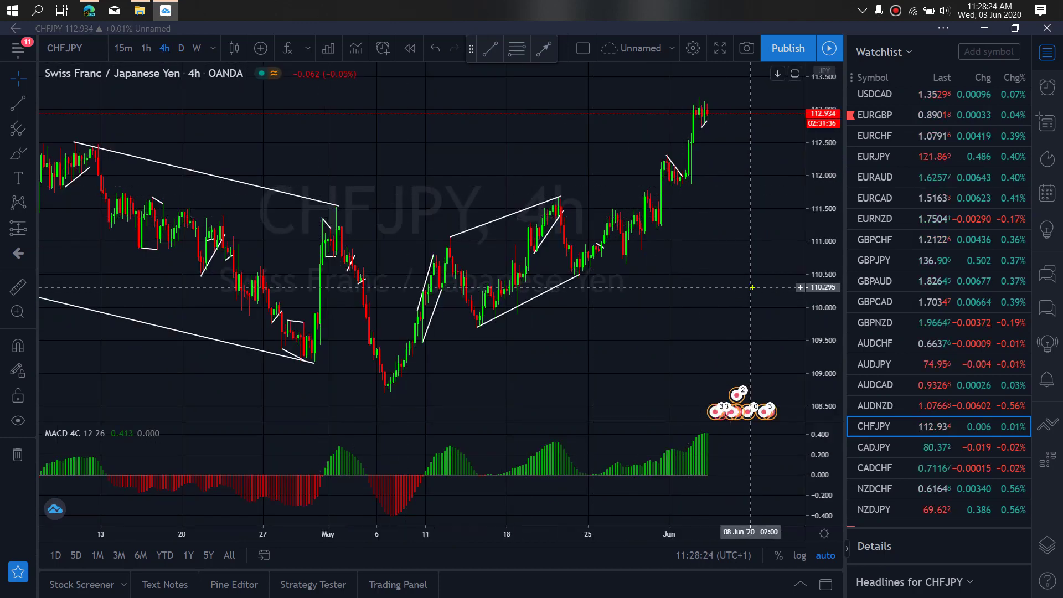
mouse_move(700, 113)
mouse_down()
mouse_move(723, 108)
mouse_move(747, 145)
mouse_move(779, 145)
mouse_move(802, 225)
mouse_up()
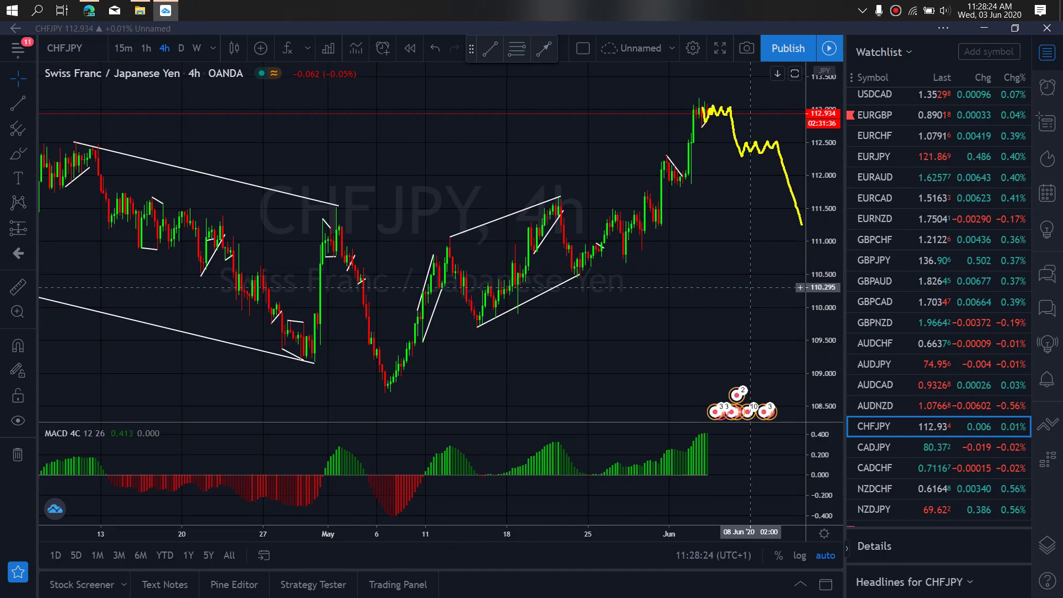
drag(604, 215, 646, 256)
drag(654, 193, 677, 225)
drag(666, 157, 695, 187)
mouse_move(634, 249)
mouse_down()
mouse_move(707, 109)
mouse_move(742, 158)
mouse_move(778, 147)
mouse_move(791, 208)
mouse_move(811, 196)
mouse_move(886, 279)
mouse_move(896, 357)
mouse_up()
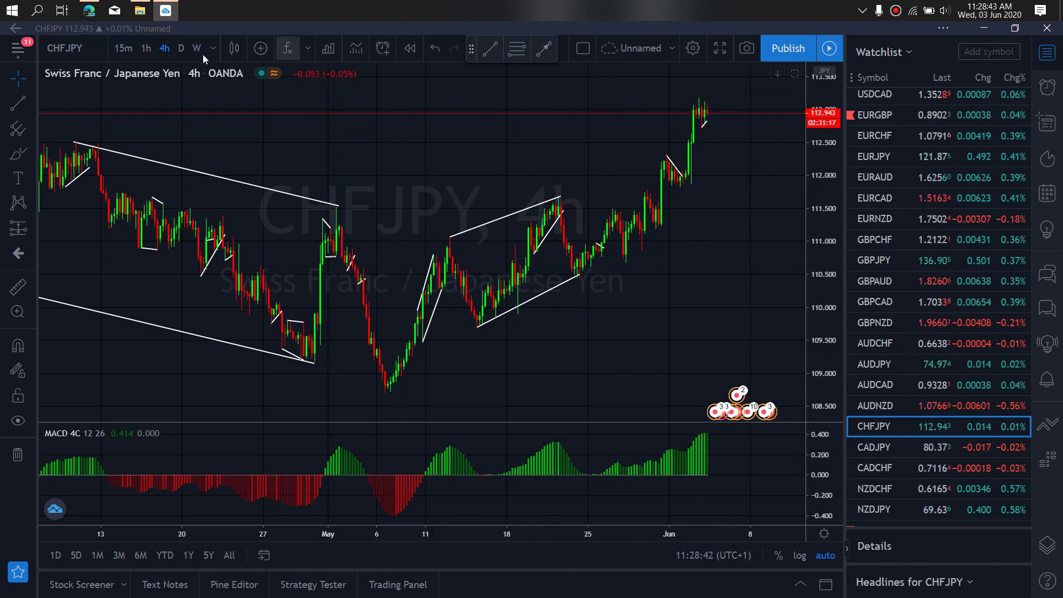
Step: On CHFJPY 1h, sketch a projected drop after the latest candles and circle them
click(150, 47)
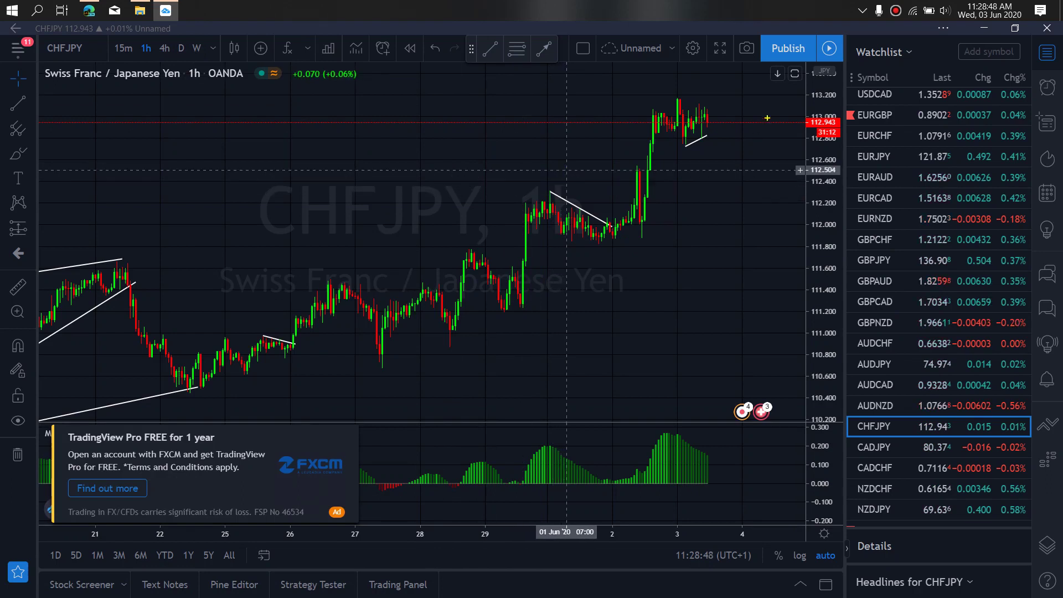
drag(709, 110, 724, 209)
mouse_move(687, 64)
mouse_down()
mouse_move(729, 233)
mouse_move(696, 63)
mouse_move(697, 86)
mouse_up()
mouse_move(726, 180)
mouse_down()
mouse_move(731, 206)
mouse_move(753, 183)
mouse_up()
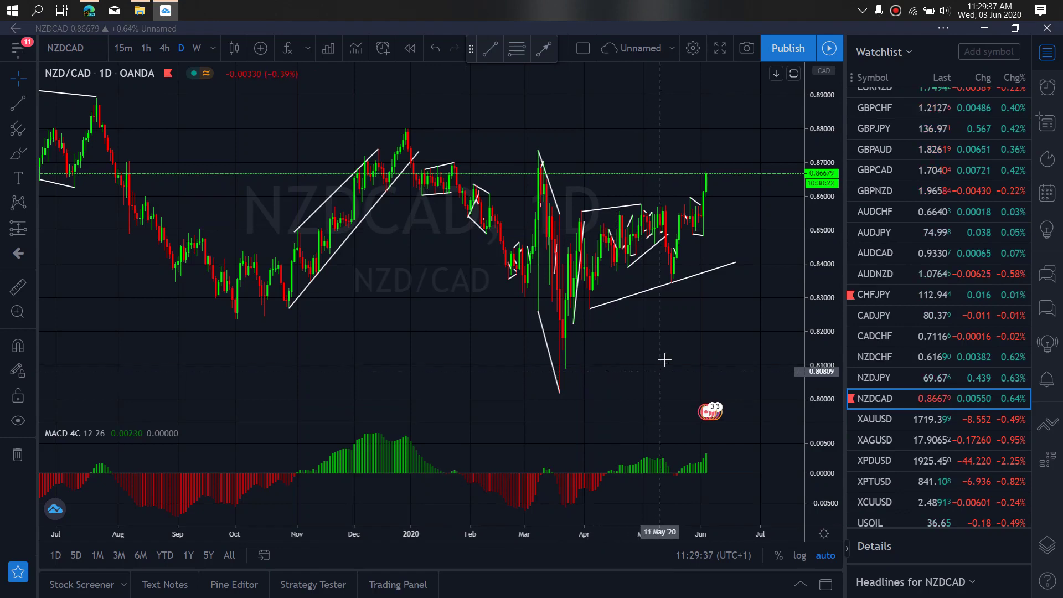
Step: Zoom in on NZDCAD daily and sketch a yellow projected rise, a pullback, and a December-high level
scroll(669, 349, up, 2)
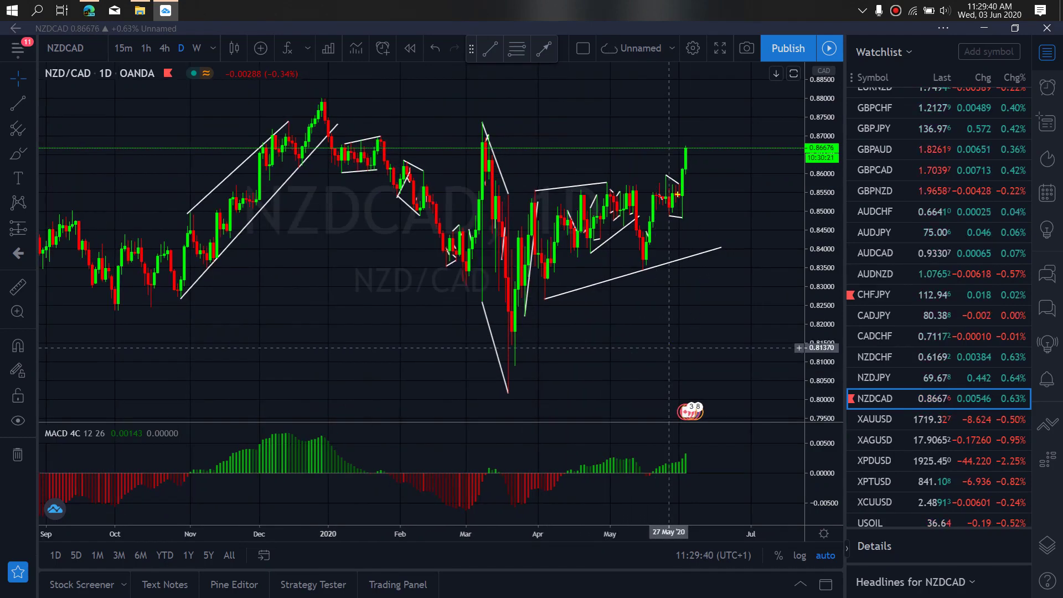
mouse_move(679, 220)
mouse_down()
mouse_move(690, 148)
mouse_move(693, 164)
mouse_move(722, 149)
mouse_move(739, 76)
mouse_up()
mouse_move(686, 146)
mouse_down()
mouse_move(719, 161)
mouse_move(718, 175)
mouse_up()
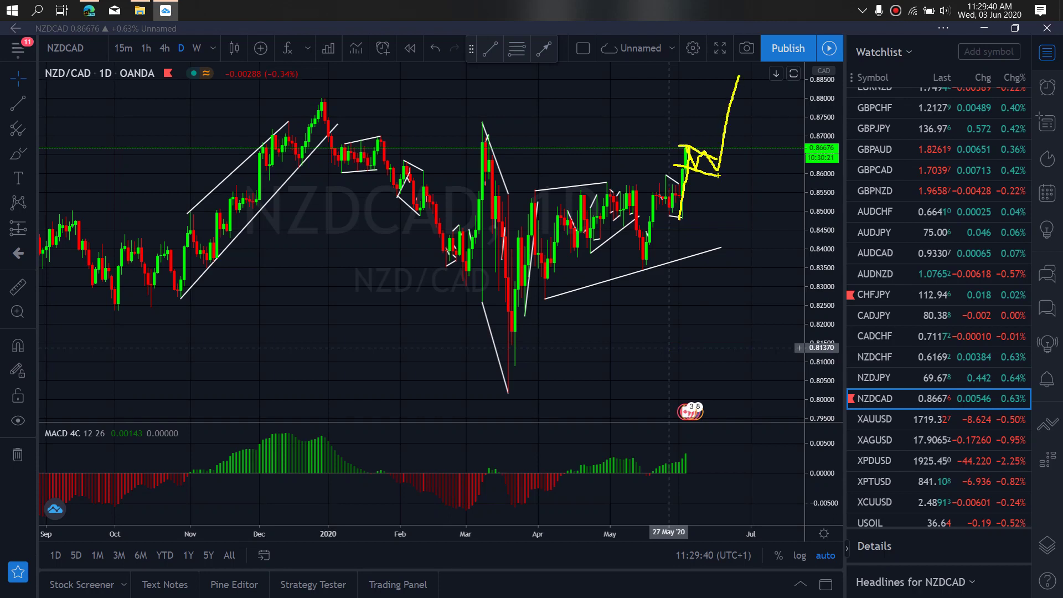
drag(313, 100, 376, 102)
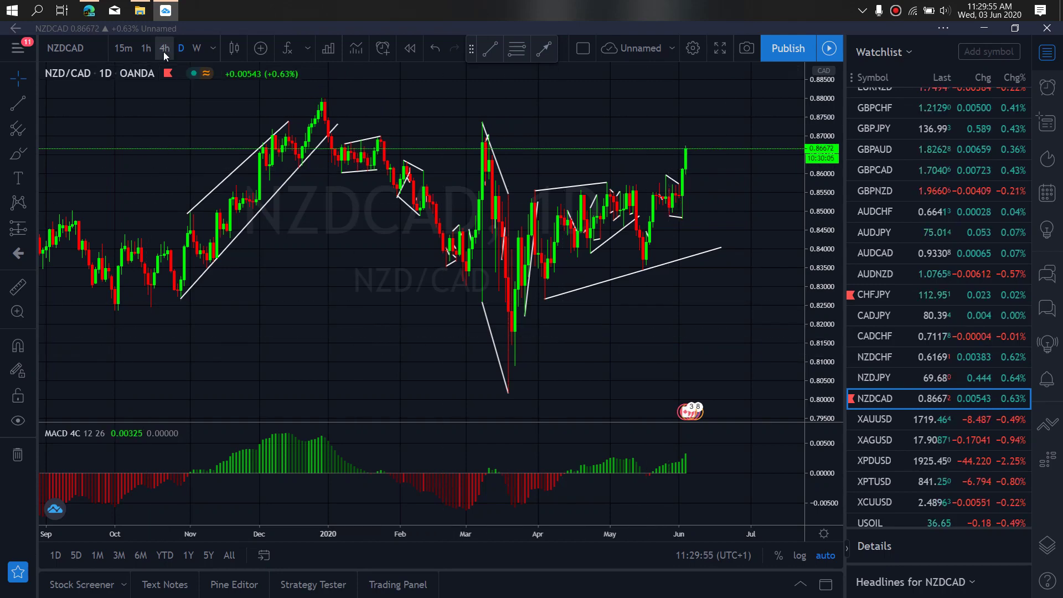
Step: Switch NZDCAD to 4h and sketch a dip-then-rally projection past the latest candles
click(164, 49)
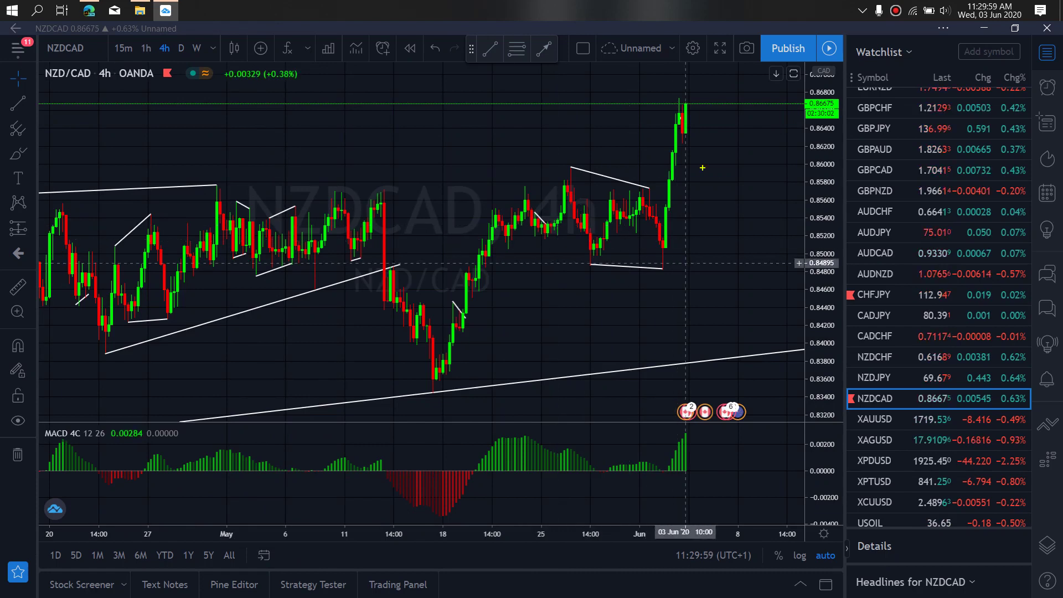
mouse_move(678, 98)
mouse_down()
mouse_move(685, 133)
mouse_move(690, 112)
mouse_move(698, 135)
mouse_move(726, 22)
mouse_up()
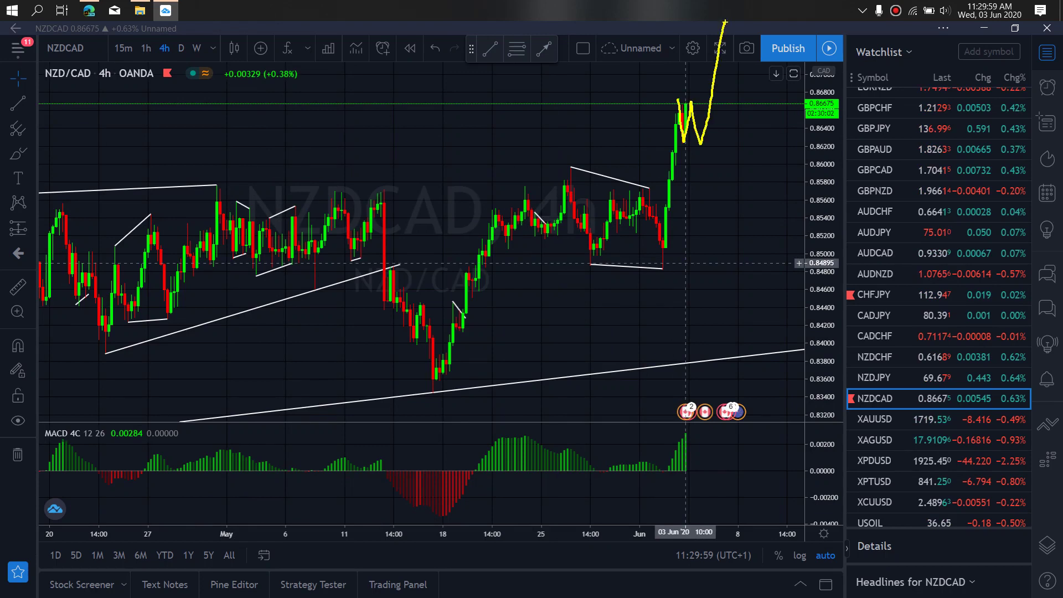
mouse_move(676, 98)
mouse_down()
mouse_move(705, 106)
mouse_move(694, 154)
mouse_move(704, 153)
mouse_up()
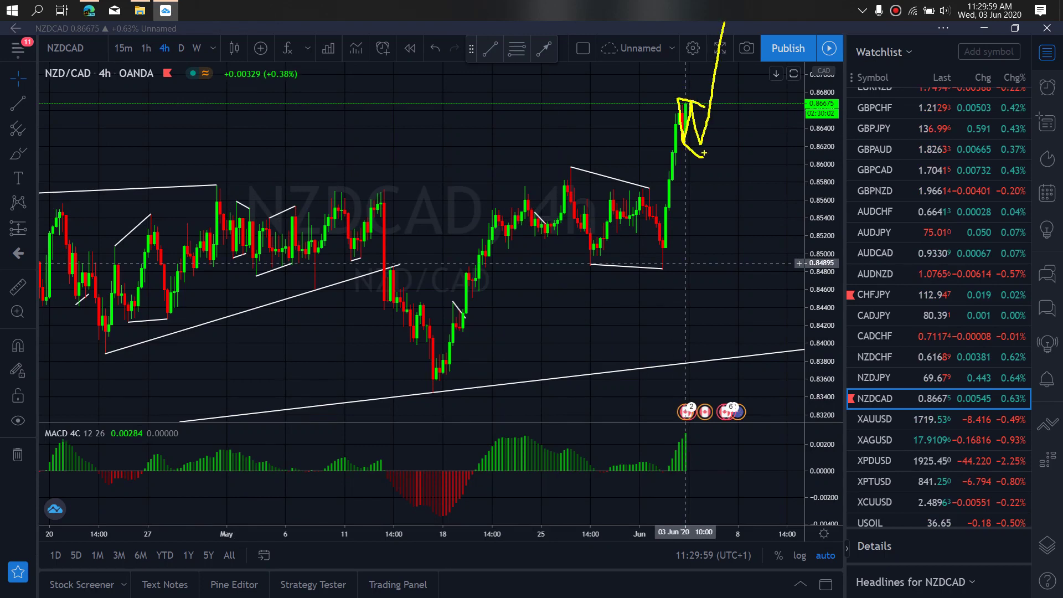
Step: On NZDCAD 1h, mark the recent range and sketch a projection, then clear all yellow sketches
click(147, 49)
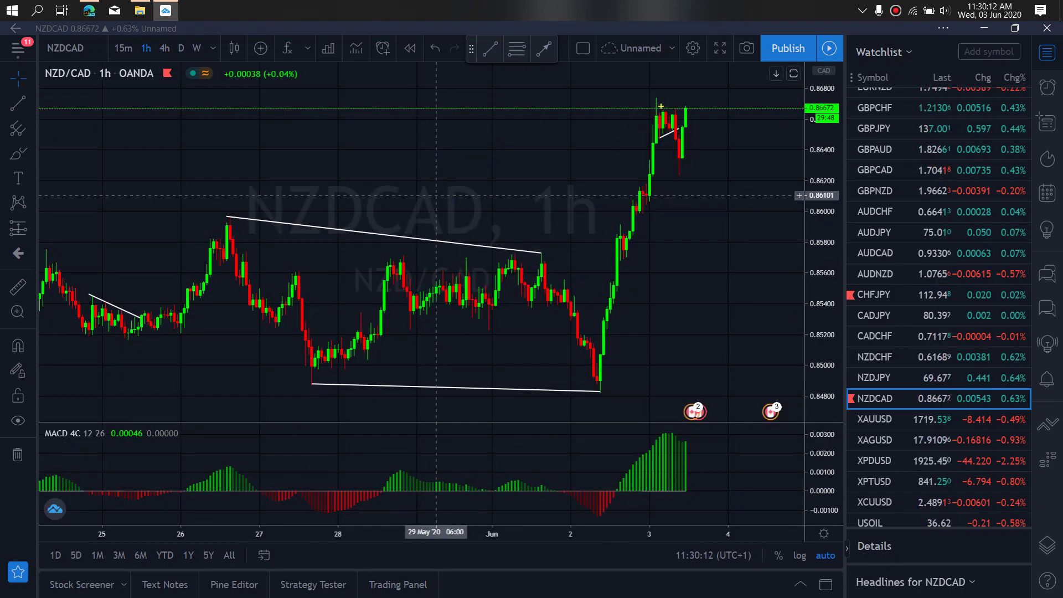
mouse_move(656, 98)
mouse_down()
mouse_move(685, 161)
mouse_move(690, 126)
mouse_up()
mouse_move(703, 88)
mouse_down()
mouse_move(720, 150)
mouse_move(781, 2)
mouse_up()
drag(647, 97, 690, 93)
drag(668, 180, 730, 174)
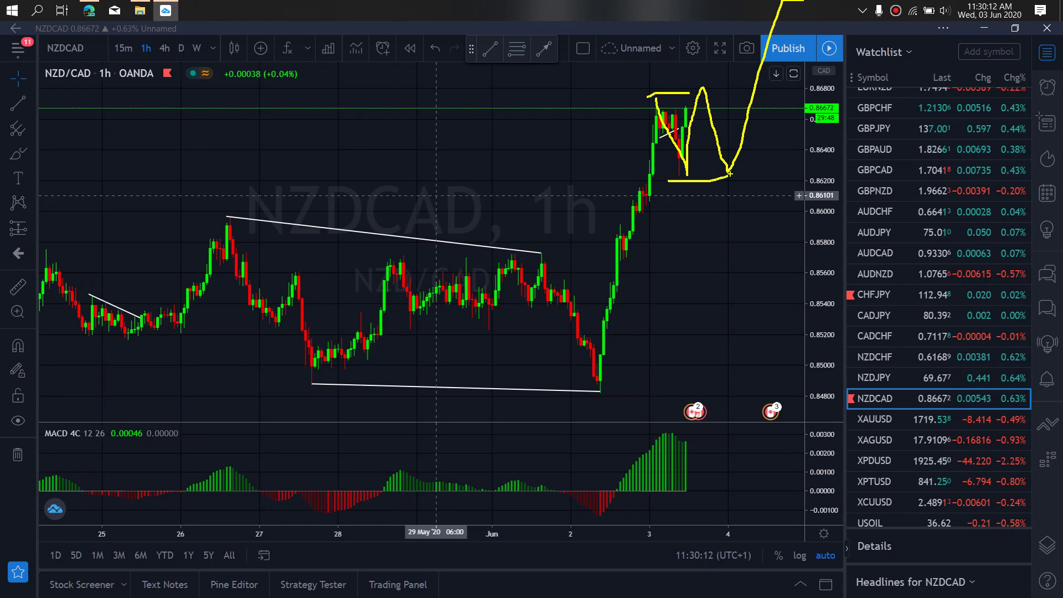
mouse_move(733, 114)
mouse_down()
mouse_move(726, 74)
mouse_move(626, 141)
mouse_move(737, 204)
mouse_move(741, 103)
mouse_up()
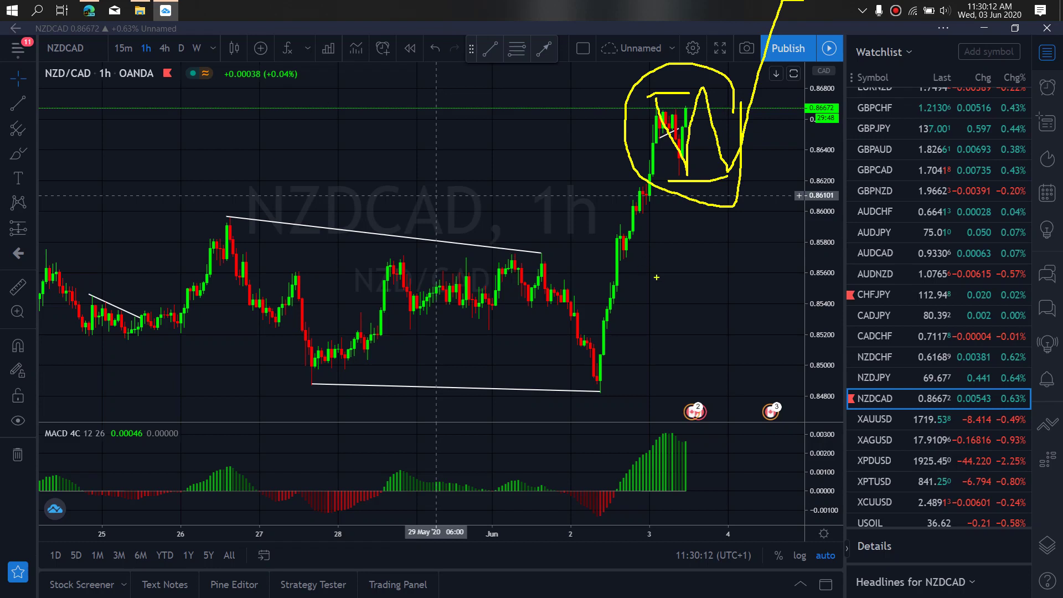
key(Escape)
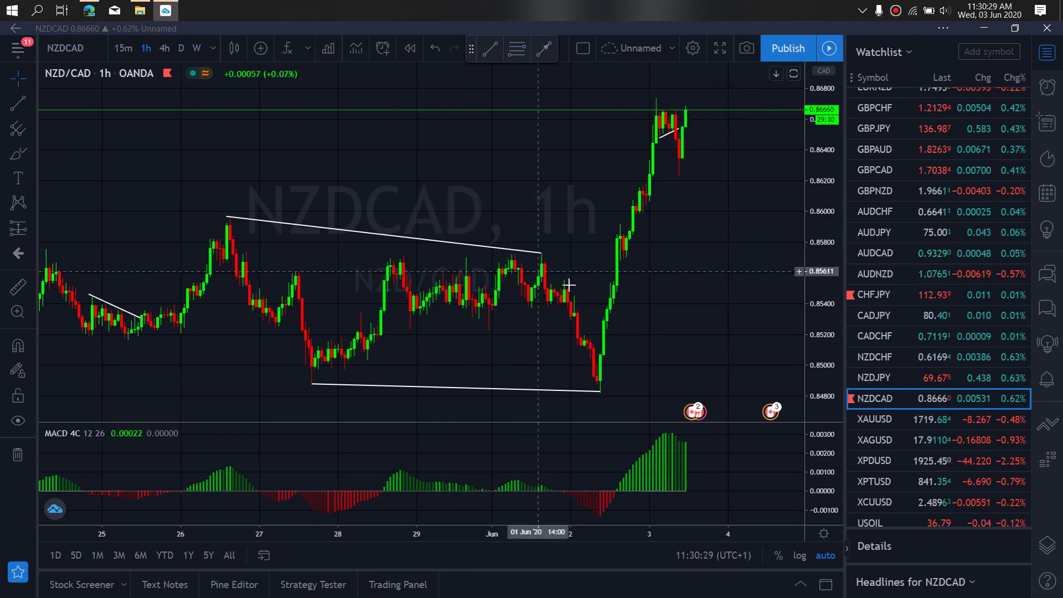